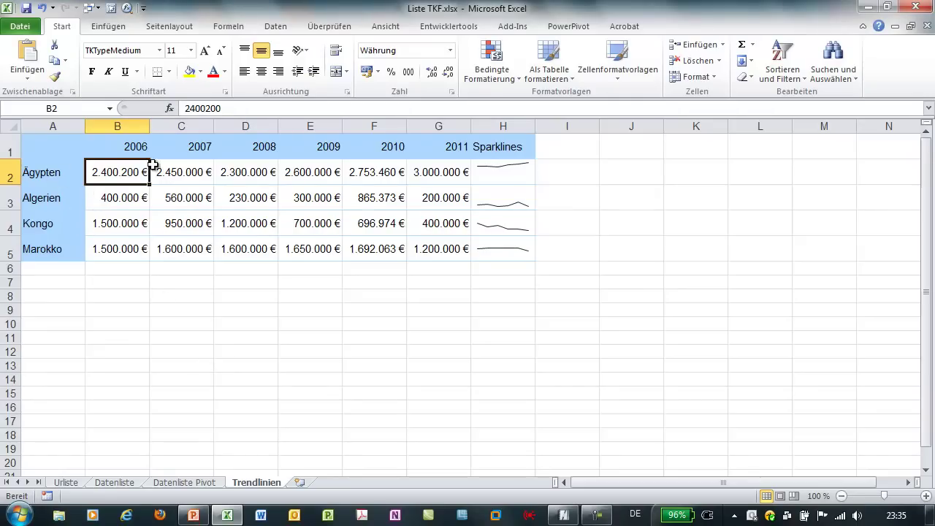
Step: Select the country names and their 2006 values, range A1:B5
{"action": "left_click_drag", "start_coordinate": [66, 146], "coordinate": [115, 250]}
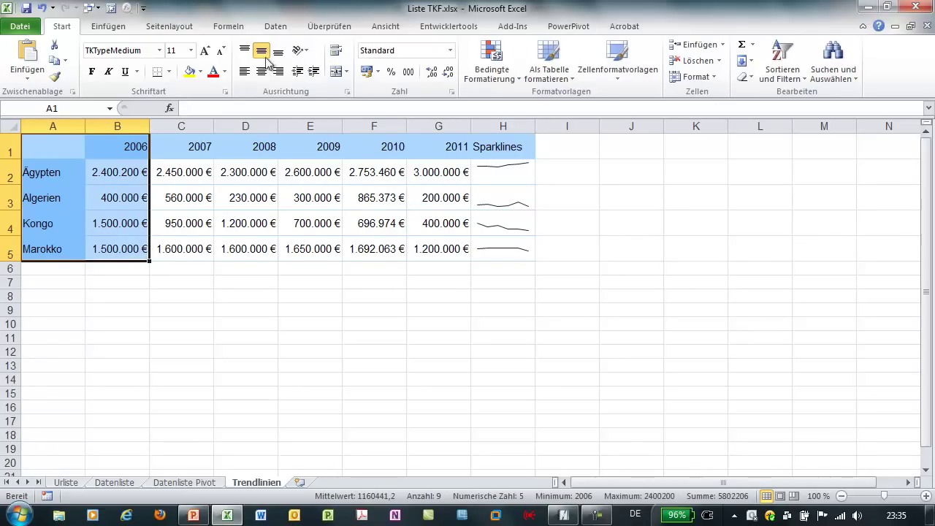
Step: Insert a 2D pie chart of the 2006 values in the blue style and move it below the table
{"action": "left_click", "coordinate": [130, 30]}
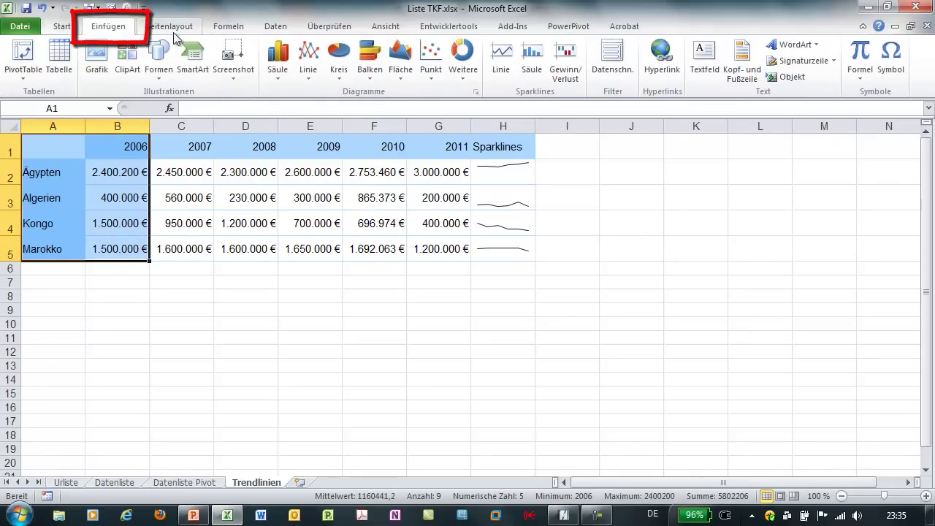
{"action": "left_click", "coordinate": [338, 73]}
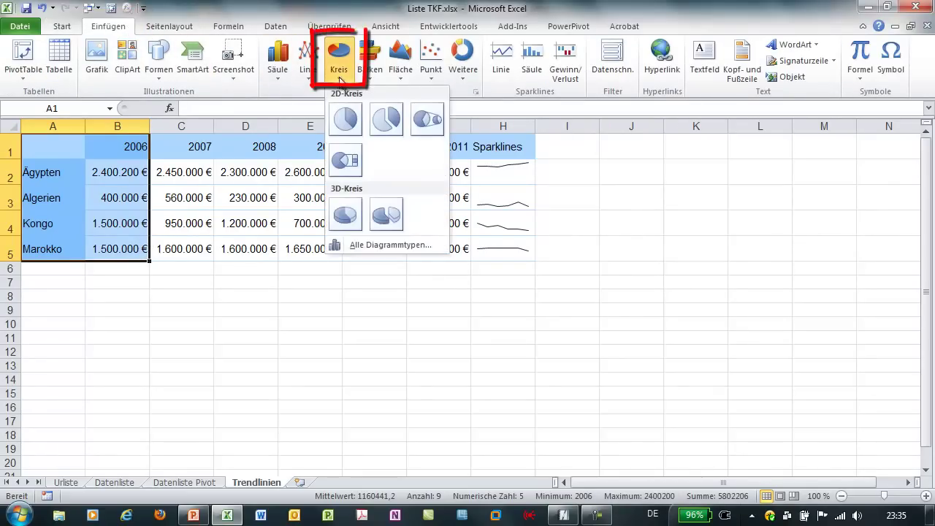
{"action": "left_click", "coordinate": [346, 122]}
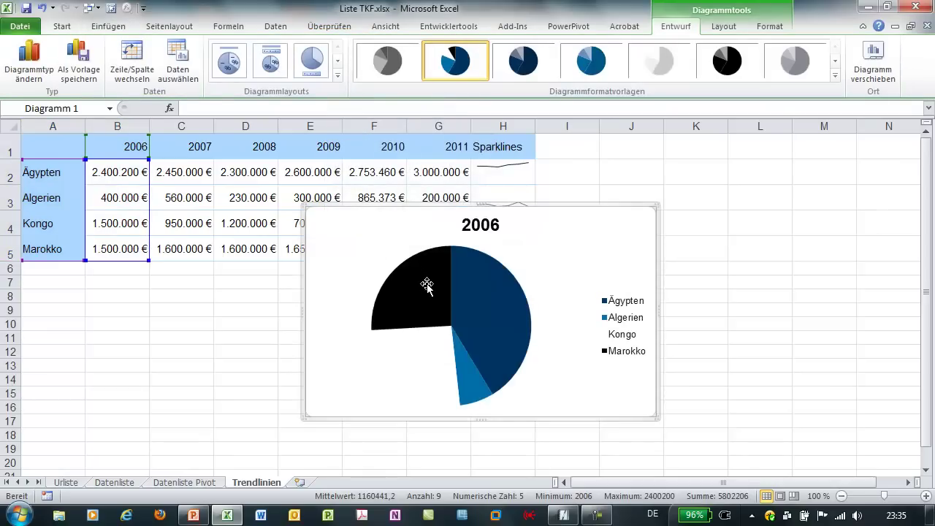
{"action": "left_click", "coordinate": [588, 63]}
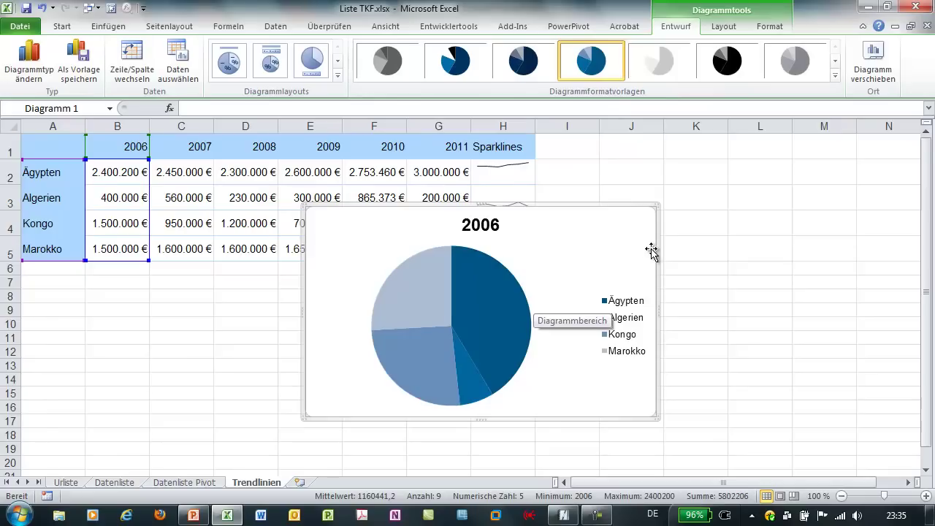
{"action": "mouse_move", "coordinate": [643, 247]}
{"action": "left_mouse_down"}
{"action": "mouse_move", "coordinate": [461, 307]}
{"action": "mouse_move", "coordinate": [378, 306]}
{"action": "left_mouse_up"}
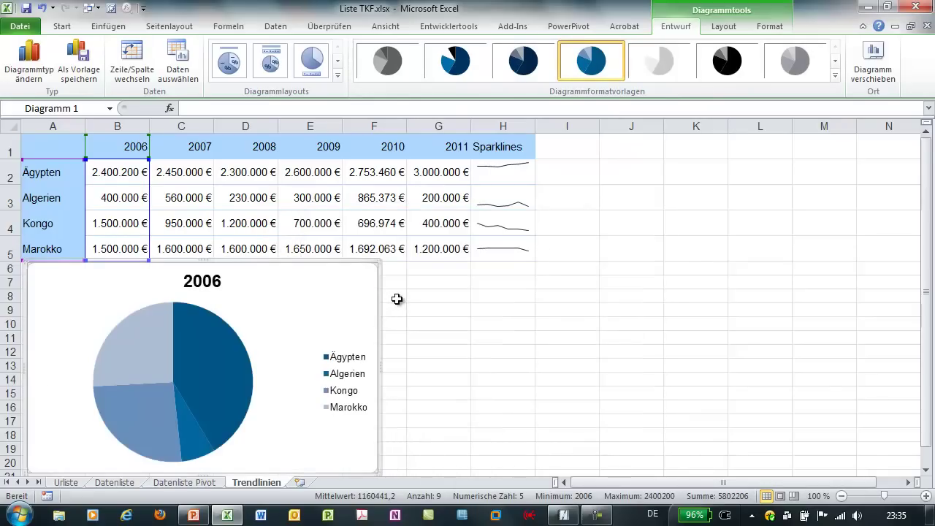
{"action": "left_click_drag", "start_coordinate": [68, 149], "coordinate": [57, 248]}
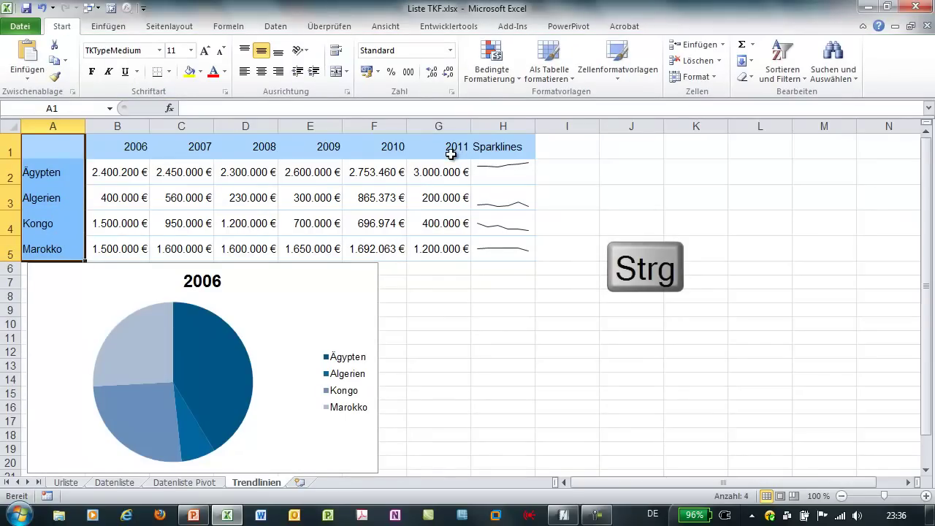
Step: Add G1:G5 to the selection, insert a blue 2D pie chart of 2011, and place it beside the 2006 chart
{"action": "left_click", "coordinate": [445, 149], "text": "ctrl"}
{"action": "left_click_drag", "start_coordinate": [445, 149], "coordinate": [429, 242]}
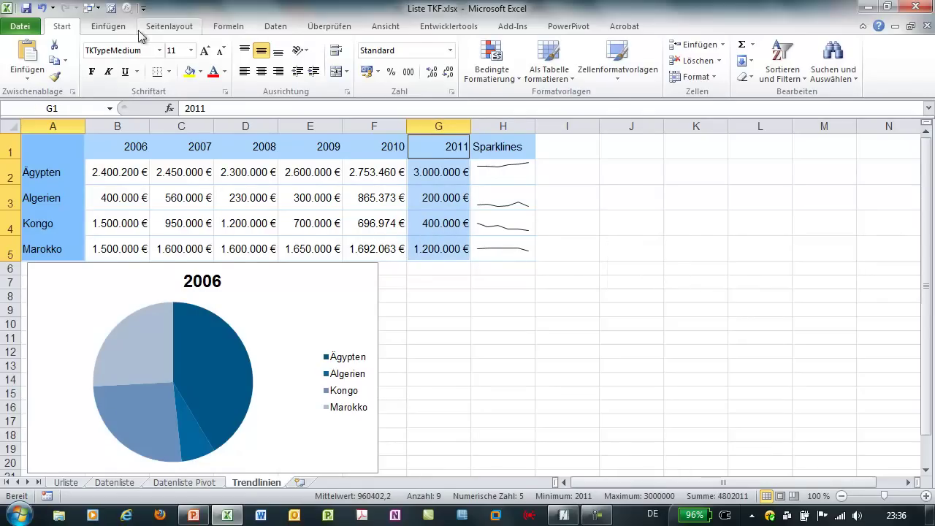
{"action": "left_click", "coordinate": [113, 29]}
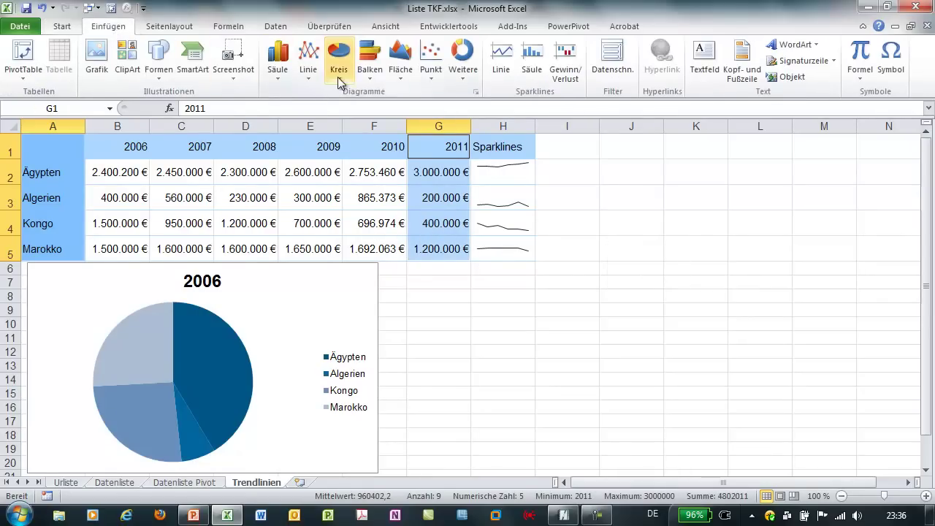
{"action": "left_click", "coordinate": [338, 59]}
{"action": "left_click", "coordinate": [346, 119]}
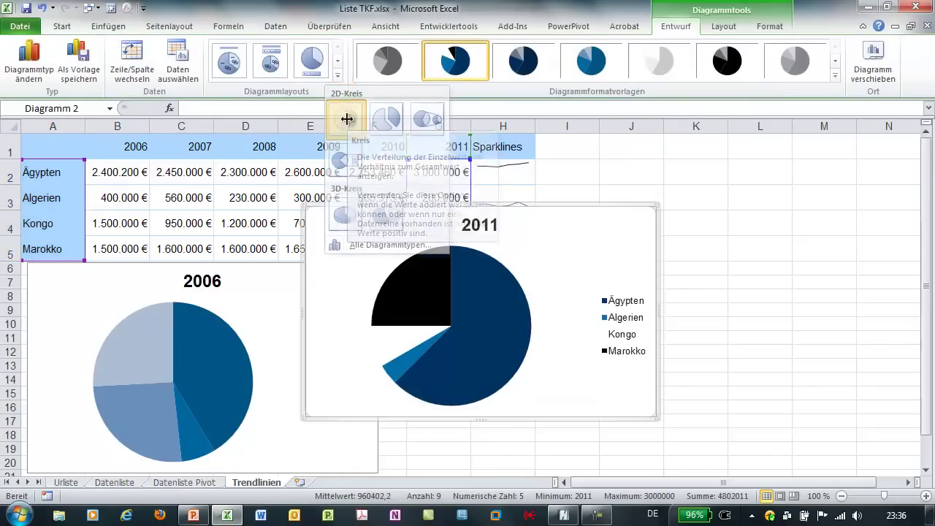
{"action": "left_click", "coordinate": [593, 64]}
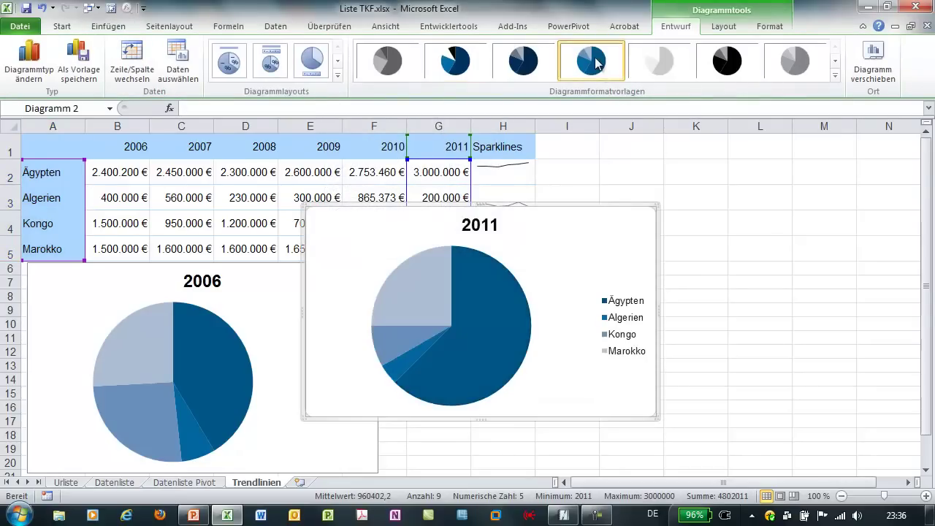
{"action": "left_click_drag", "start_coordinate": [579, 295], "coordinate": [661, 344]}
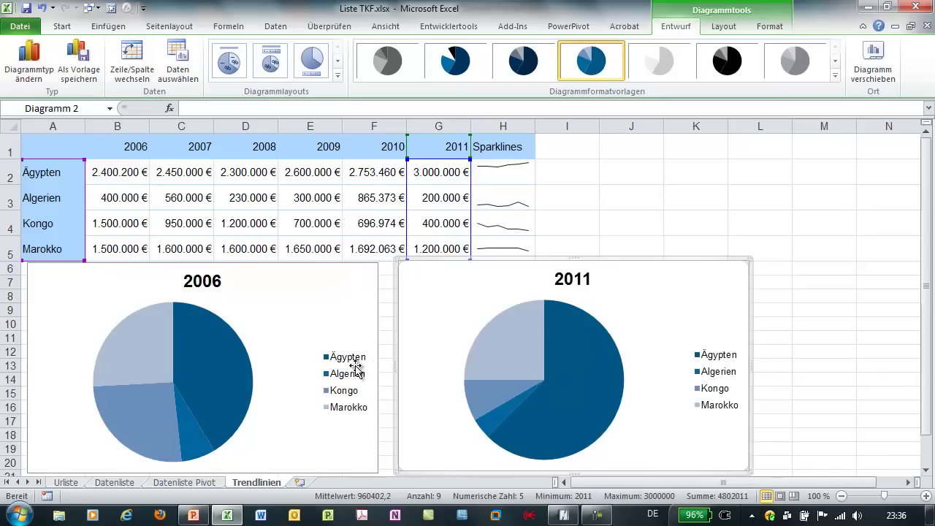
{"action": "left_click", "coordinate": [348, 373]}
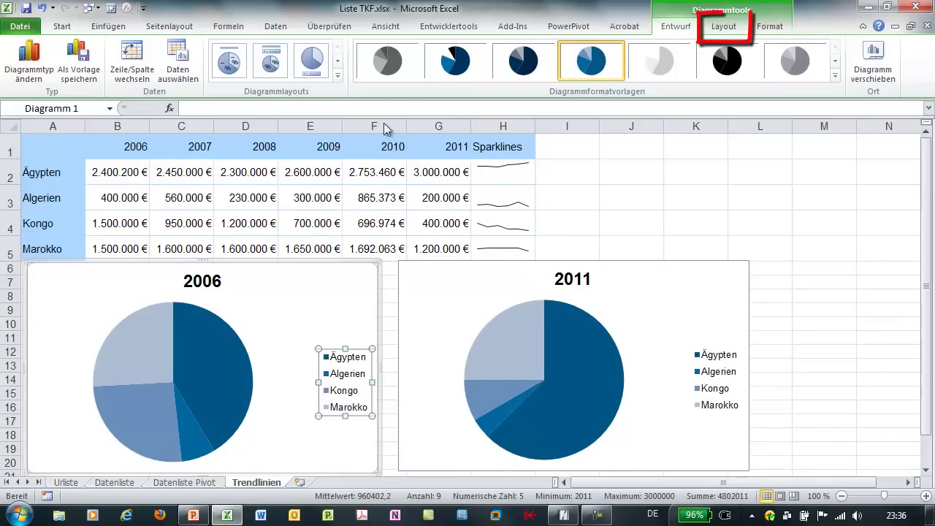
Step: Set the 2006 chart's legend to Keine and nudge the chart slightly right
{"action": "left_click", "coordinate": [718, 32]}
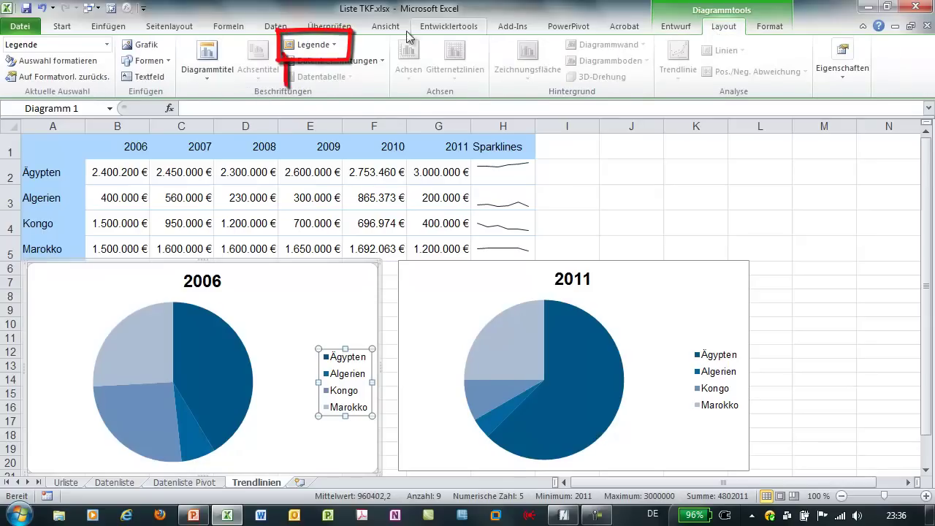
{"action": "left_click", "coordinate": [336, 46]}
{"action": "left_click", "coordinate": [343, 67]}
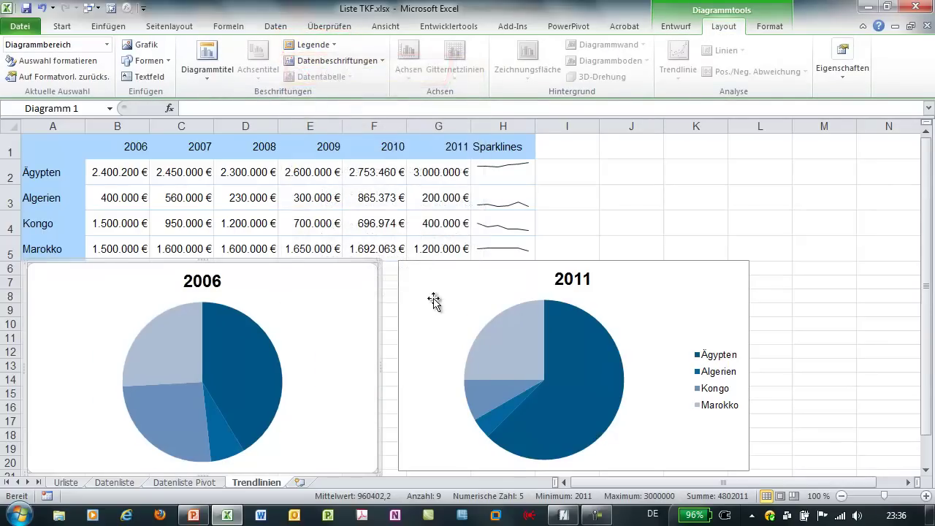
{"action": "left_click_drag", "start_coordinate": [119, 290], "coordinate": [212, 293]}
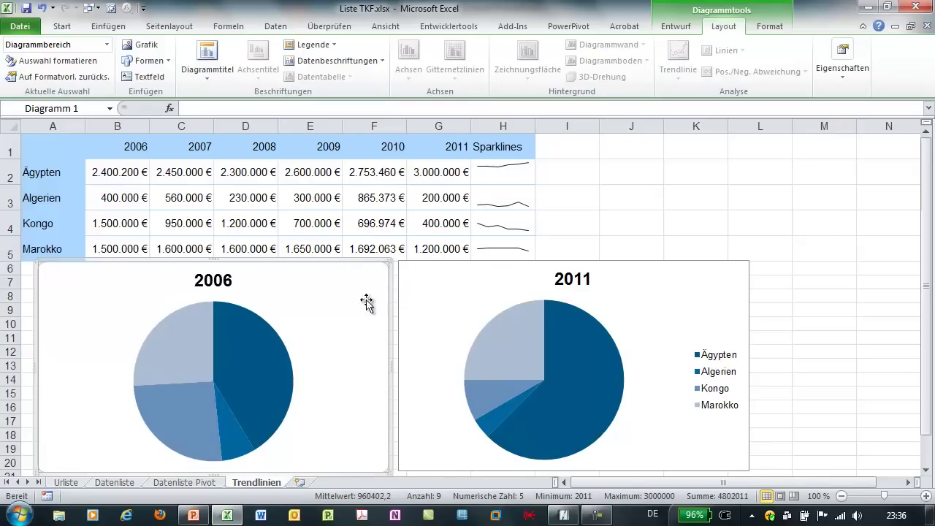
Step: Snap the 2006 chart to the cell grid at column A, directly under the table
{"action": "mouse_move", "coordinate": [304, 287]}
{"action": "left_mouse_down"}
{"action": "mouse_move", "coordinate": [315, 283]}
{"action": "mouse_move", "coordinate": [299, 280]}
{"action": "mouse_move", "coordinate": [309, 263]}
{"action": "mouse_move", "coordinate": [284, 275]}
{"action": "mouse_move", "coordinate": [302, 282]}
{"action": "mouse_move", "coordinate": [321, 235]}
{"action": "left_mouse_up"}
{"action": "key", "text": "alt"}
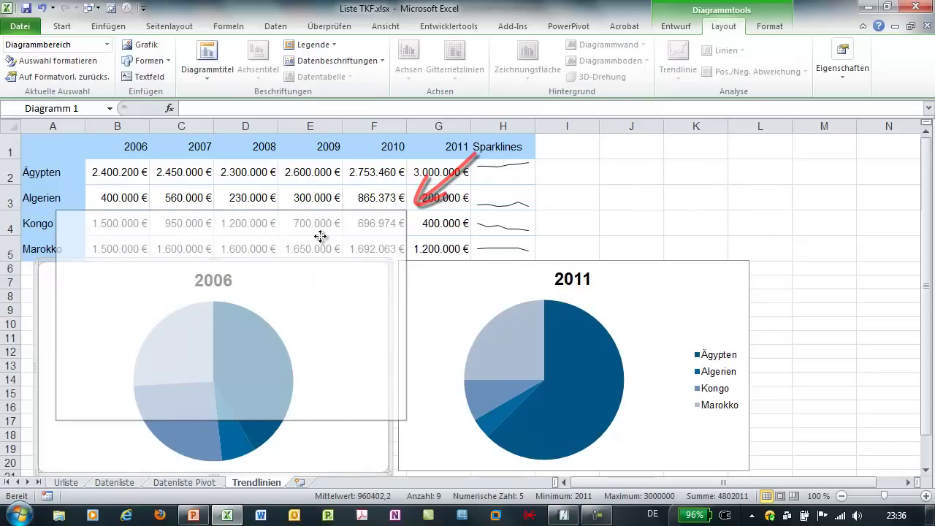
{"action": "left_click_drag", "start_coordinate": [320, 234], "coordinate": [321, 211]}
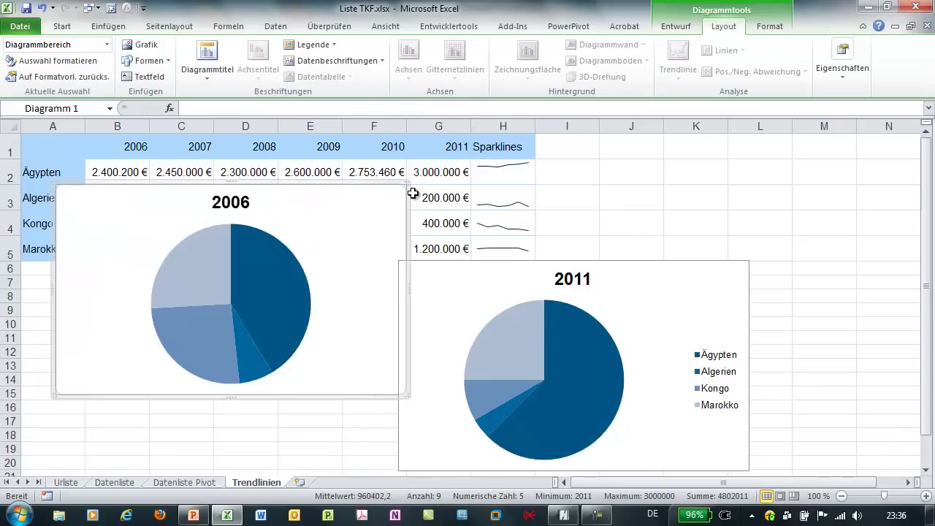
{"action": "mouse_move", "coordinate": [392, 223]}
{"action": "left_mouse_down"}
{"action": "mouse_move", "coordinate": [325, 294]}
{"action": "mouse_move", "coordinate": [302, 292]}
{"action": "left_mouse_up"}
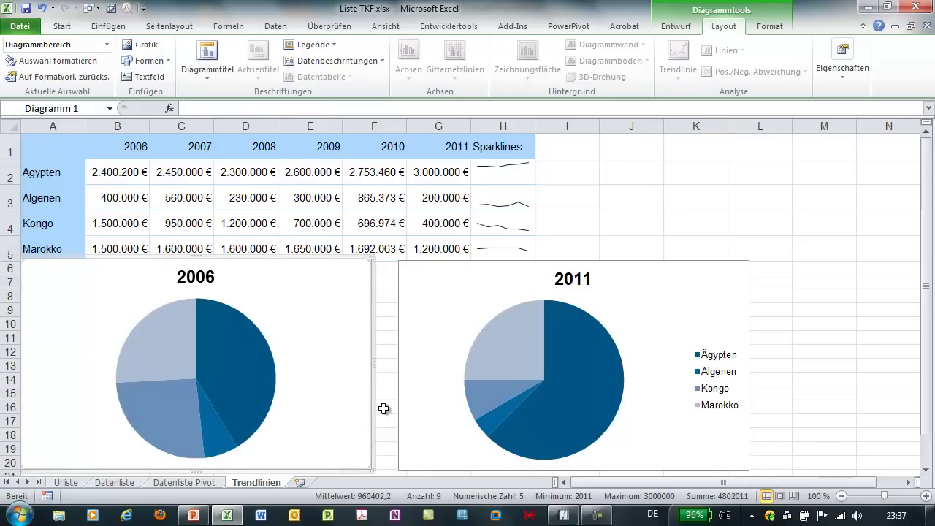
Step: Narrow the 2006 chart so its right edge snaps to the column D border
{"action": "key", "text": "alt"}
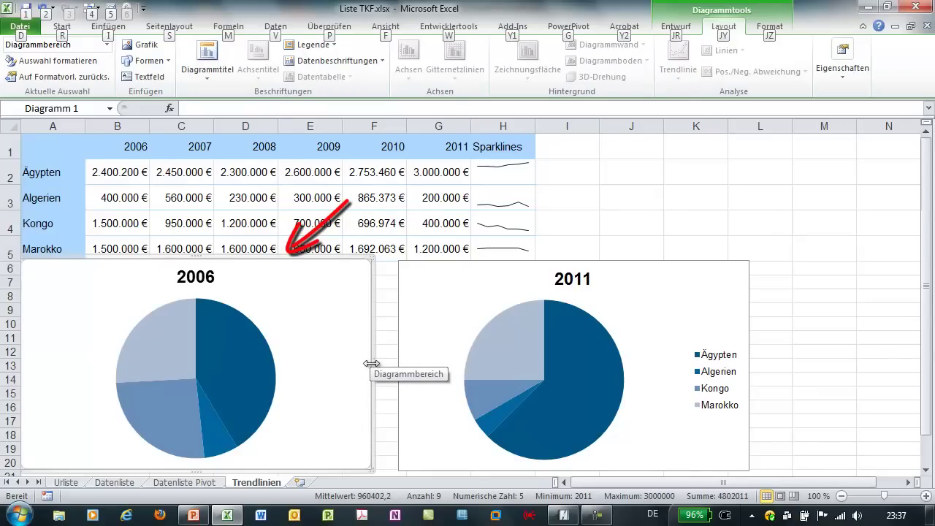
{"action": "left_click_drag", "start_coordinate": [372, 363], "coordinate": [340, 361]}
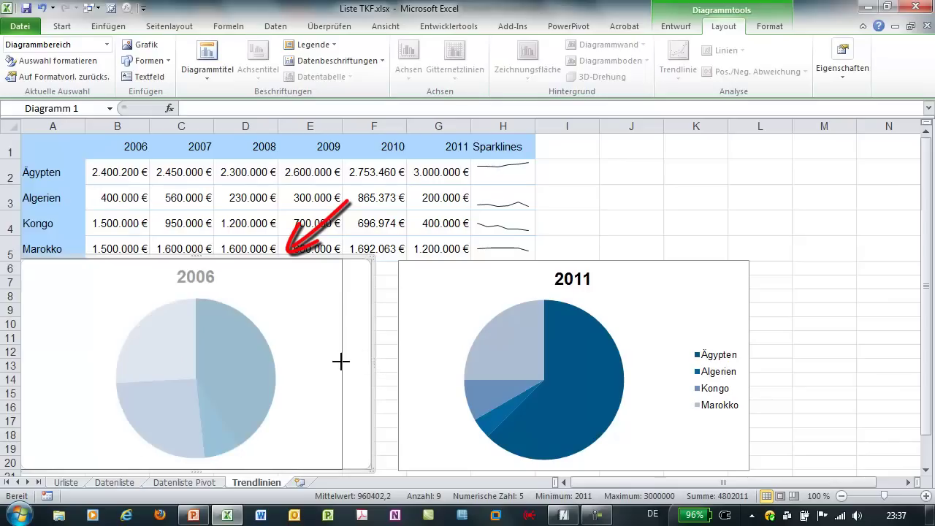
{"action": "left_click_drag", "start_coordinate": [334, 359], "coordinate": [291, 357]}
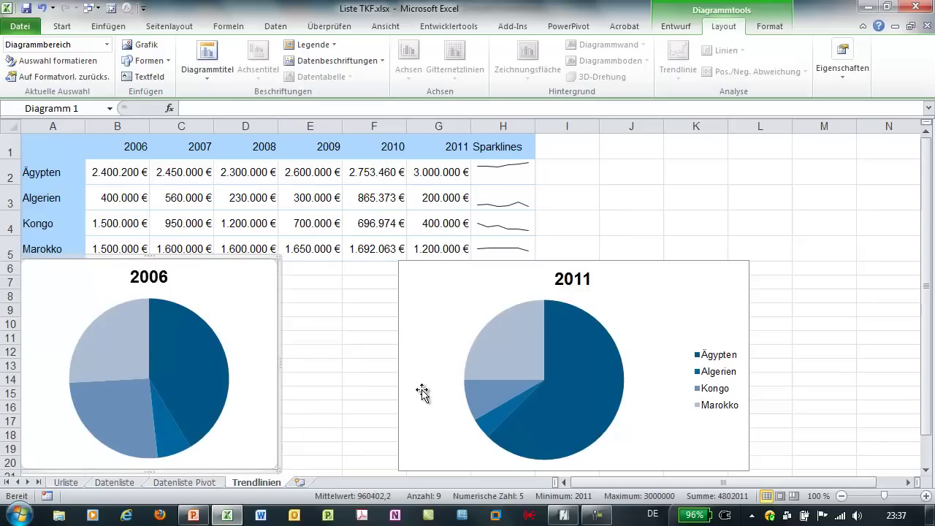
Step: Move the 2011 chart left so it sits flush against the 2006 chart
{"action": "left_click", "coordinate": [338, 351]}
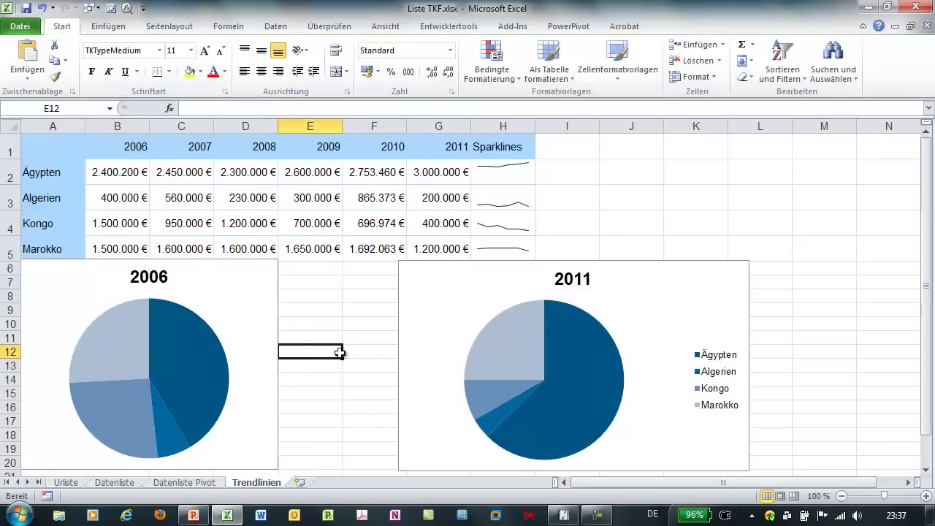
{"action": "left_click", "coordinate": [263, 301]}
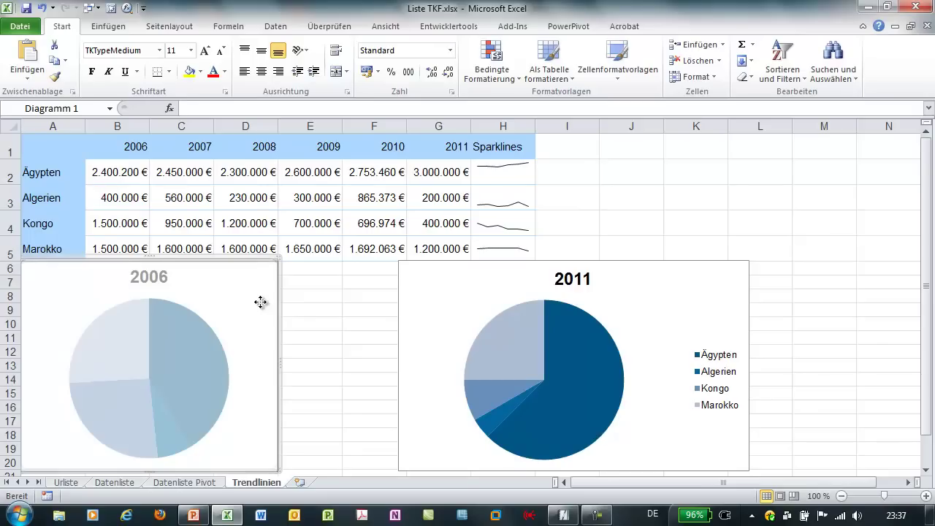
{"action": "left_click", "coordinate": [291, 319]}
{"action": "mouse_move", "coordinate": [431, 289]}
{"action": "left_mouse_down"}
{"action": "mouse_move", "coordinate": [329, 283]}
{"action": "mouse_move", "coordinate": [327, 292]}
{"action": "left_mouse_up"}
Step: Narrow the 2011 chart so its right edge ends at column H
{"action": "left_click", "coordinate": [252, 283]}
{"action": "left_click", "coordinate": [318, 241]}
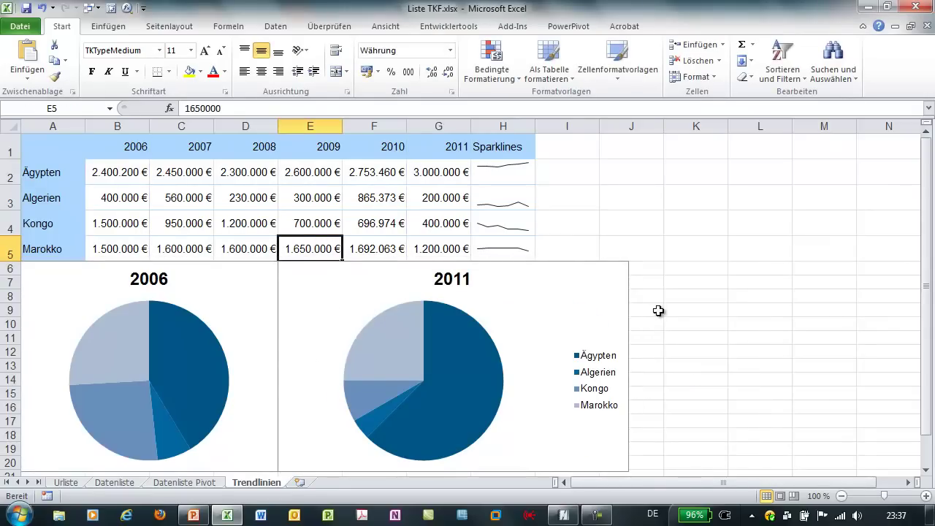
{"action": "left_click", "coordinate": [585, 312]}
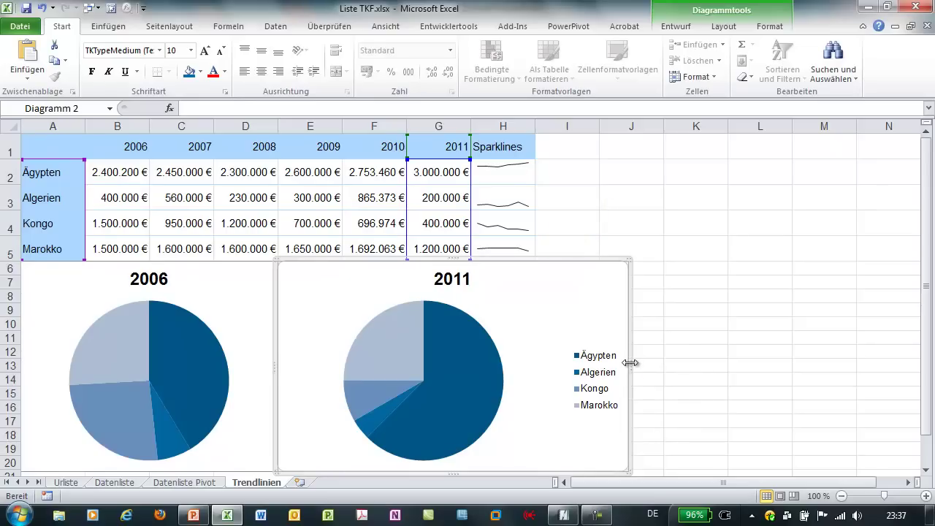
{"action": "left_click_drag", "start_coordinate": [629, 363], "coordinate": [552, 358]}
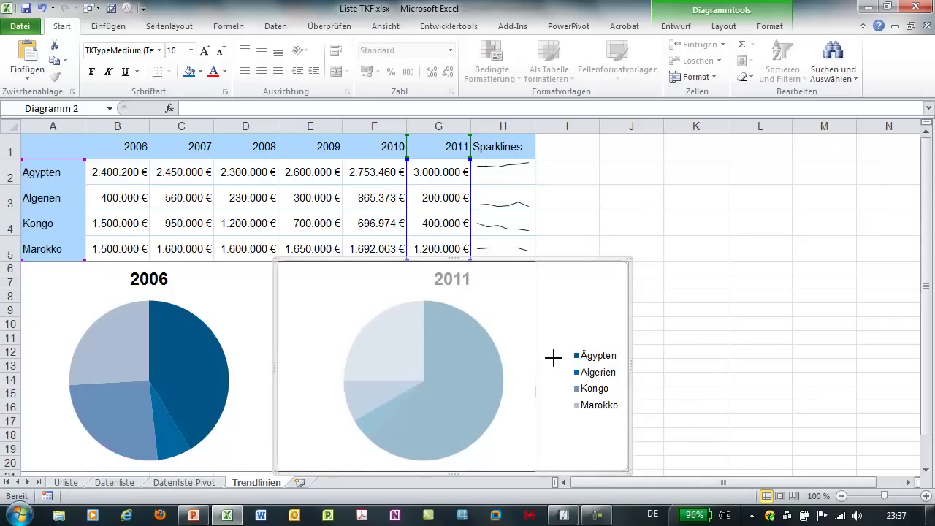
{"action": "left_click", "coordinate": [605, 351]}
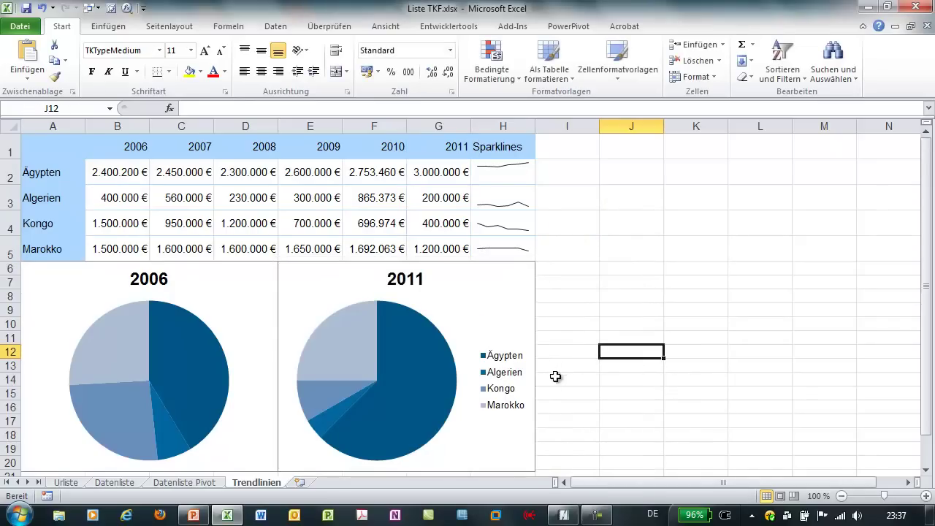